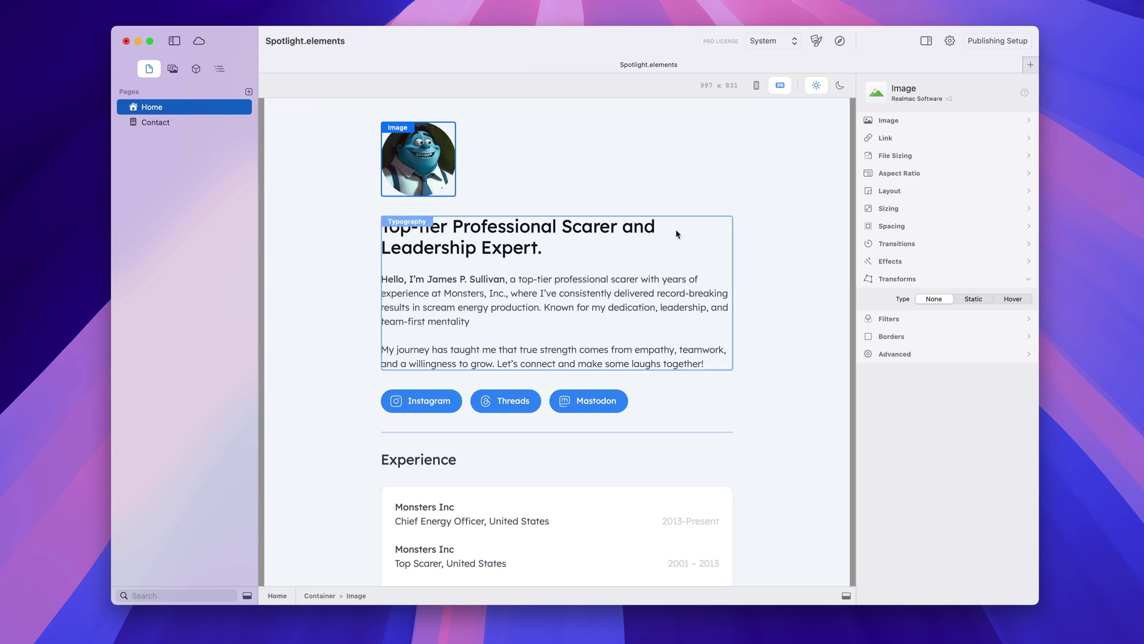
pyautogui.scroll(-5, 567, 205)
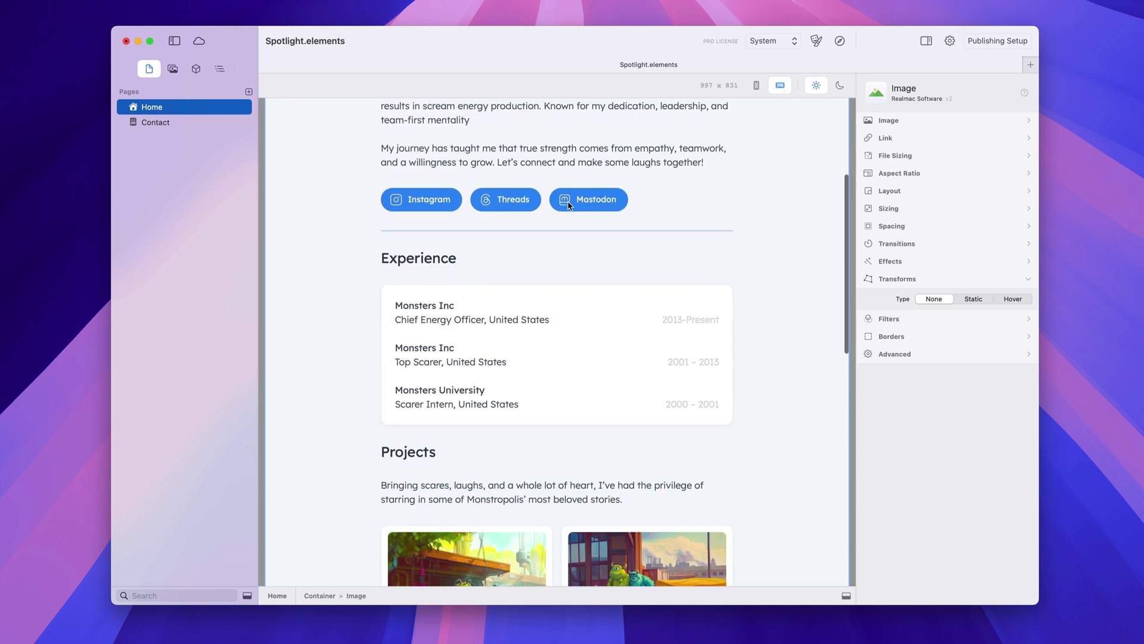
pyautogui.scroll(5, 566, 205)
# Select the headline and intro Typography block so the inspector shows its Sizing settings.
pyautogui.click(544, 235)
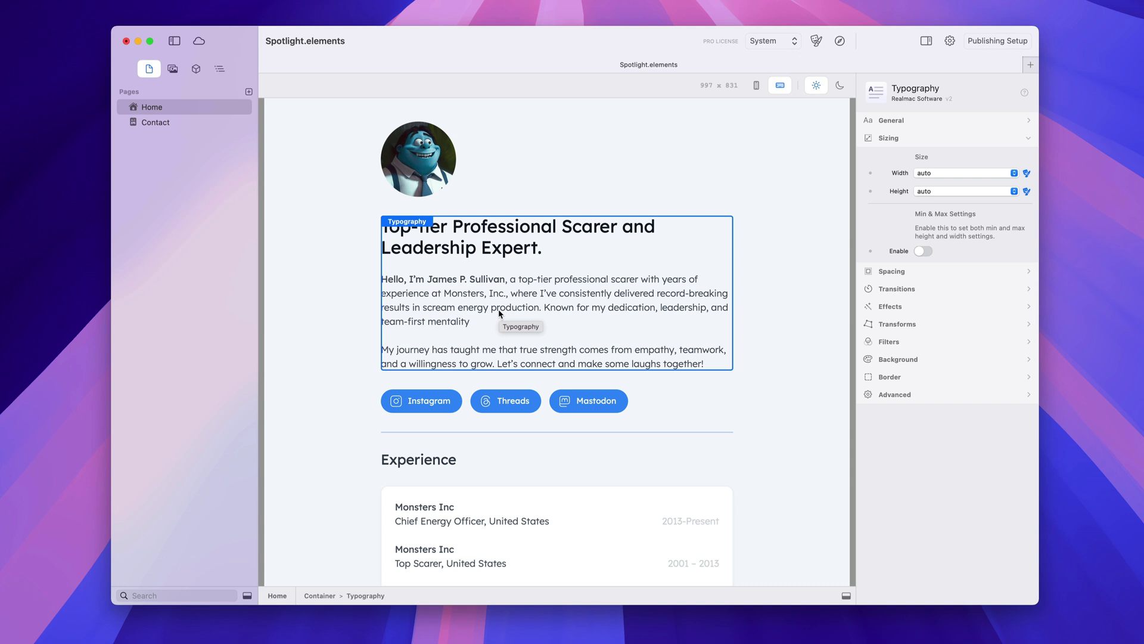
pyautogui.click(844, 42)
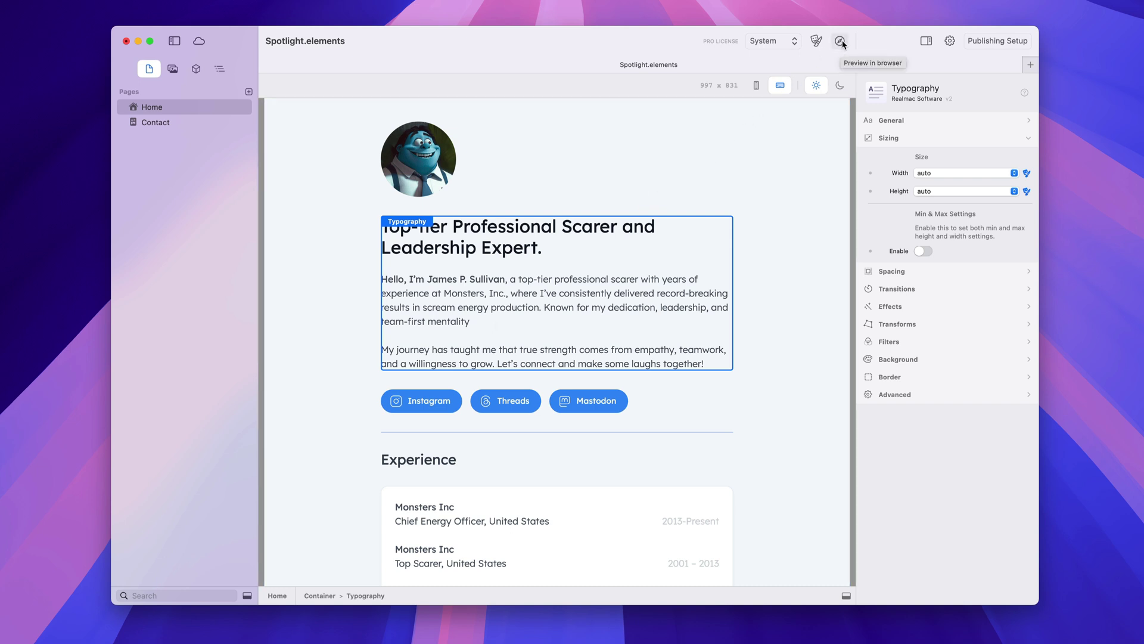
pyautogui.click(842, 44)
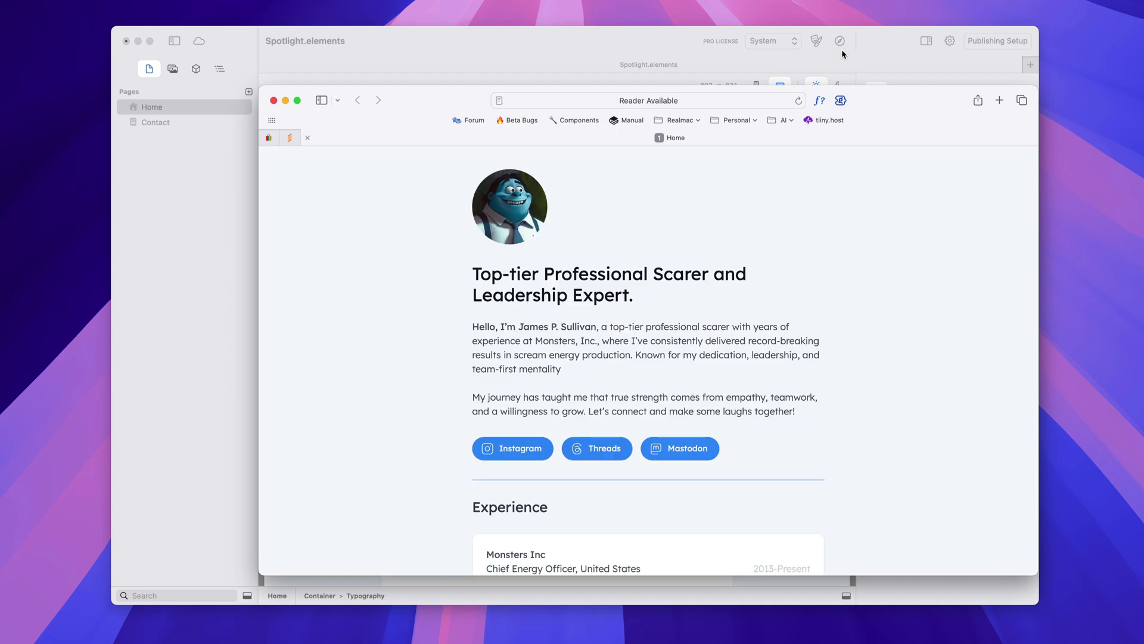
pyautogui.scroll(-2, 713, 381)
pyautogui.scroll(-3, 712, 380)
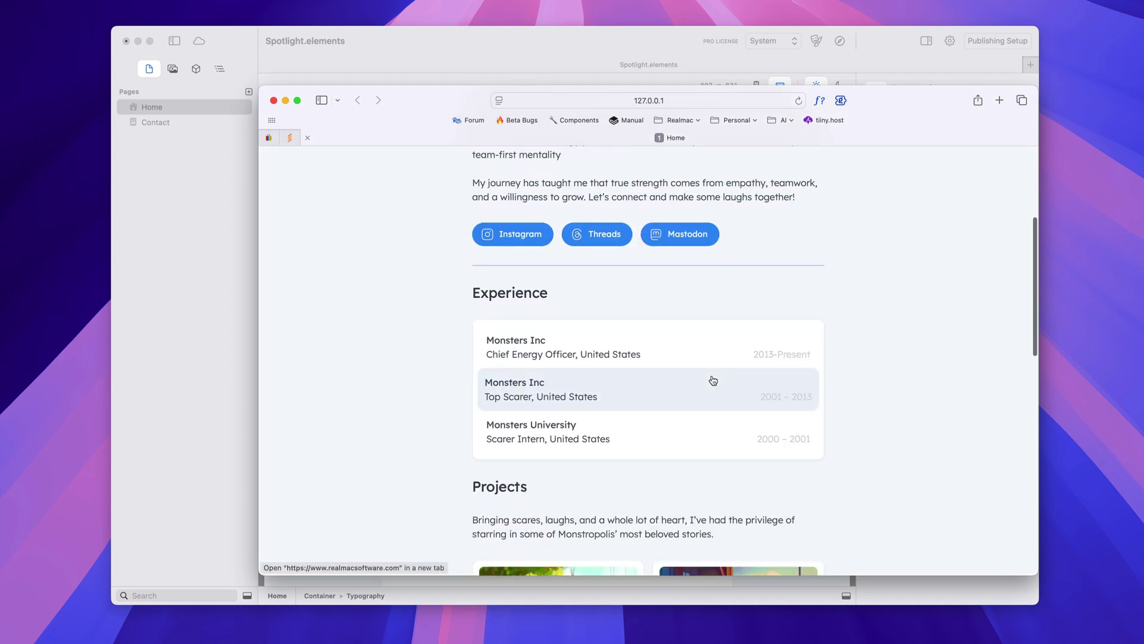
pyautogui.scroll(-4, 712, 380)
pyautogui.scroll(6, 712, 380)
pyautogui.scroll(3, 712, 380)
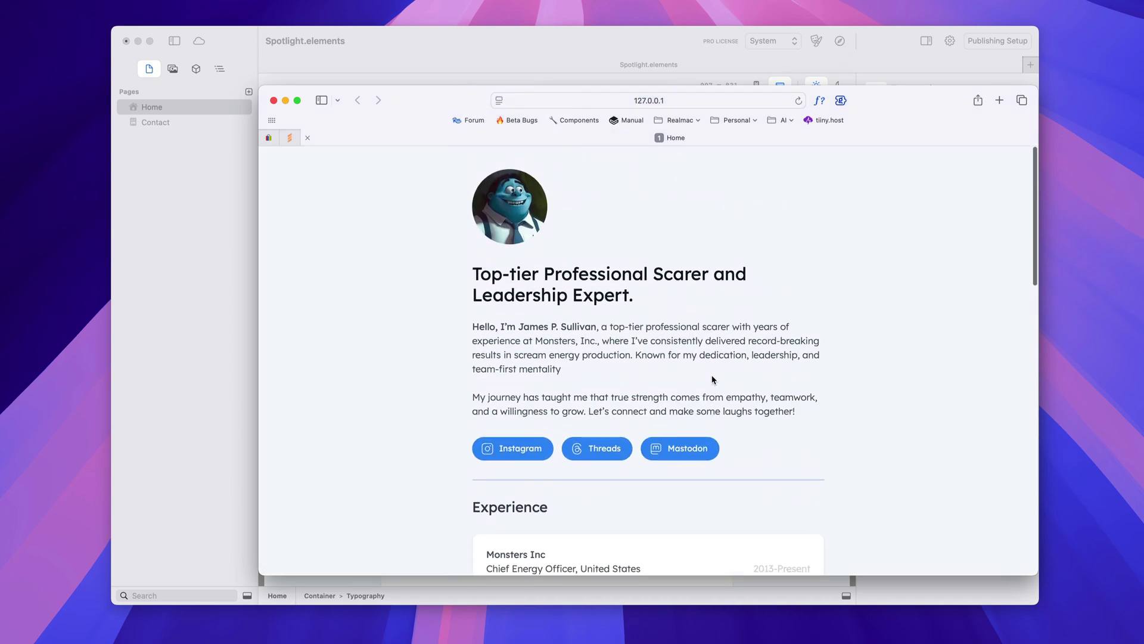
# Close the Safari preview, then preview the Home page in Google Chrome via the browser chooser.
pyautogui.press('super+w')
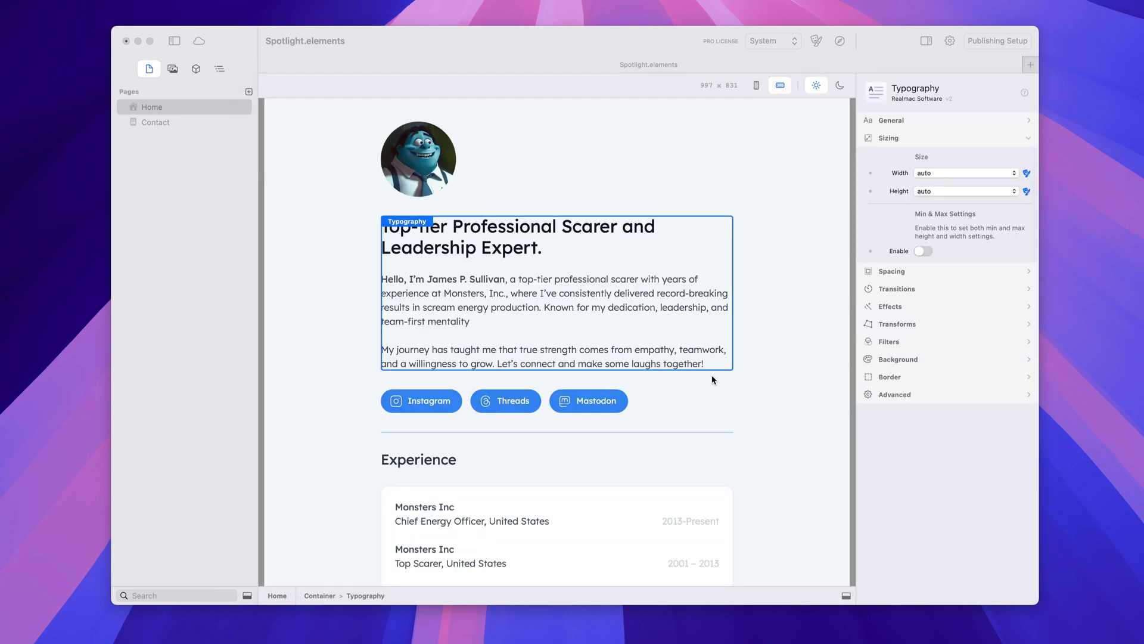
pyautogui.click(552, 95)
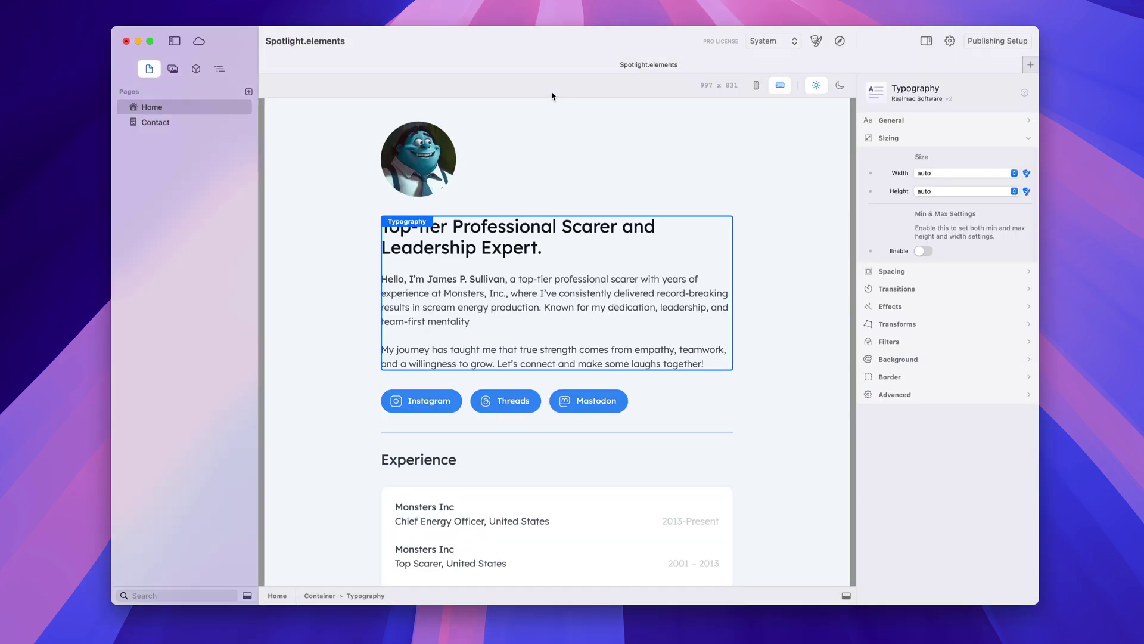
pyautogui.press('super+shift+p')
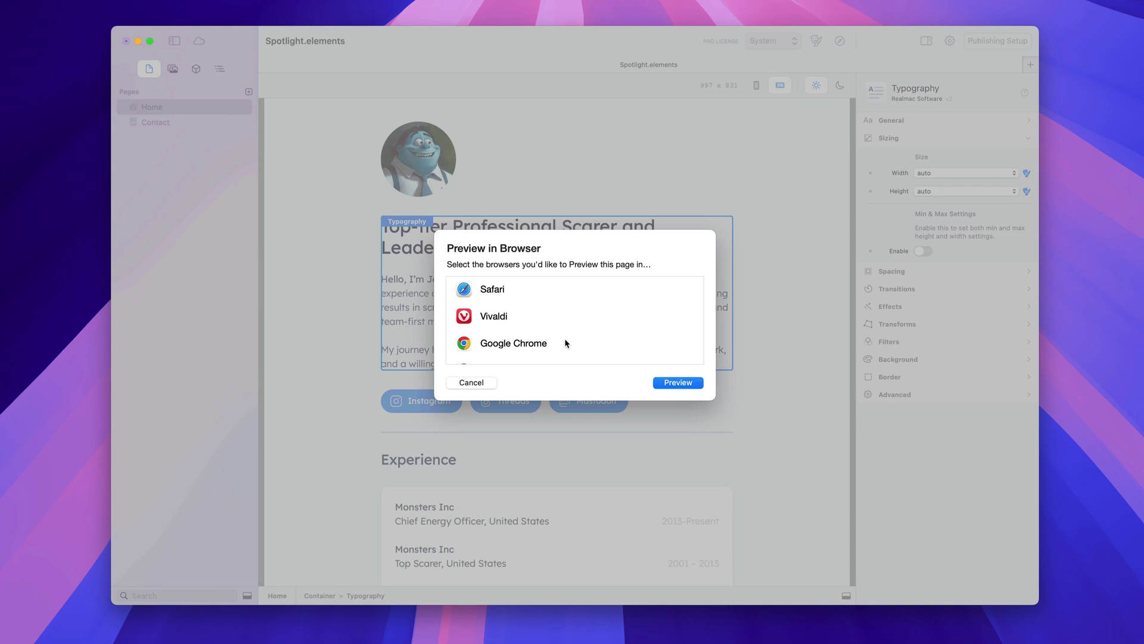
pyautogui.scroll(-3, 557, 349)
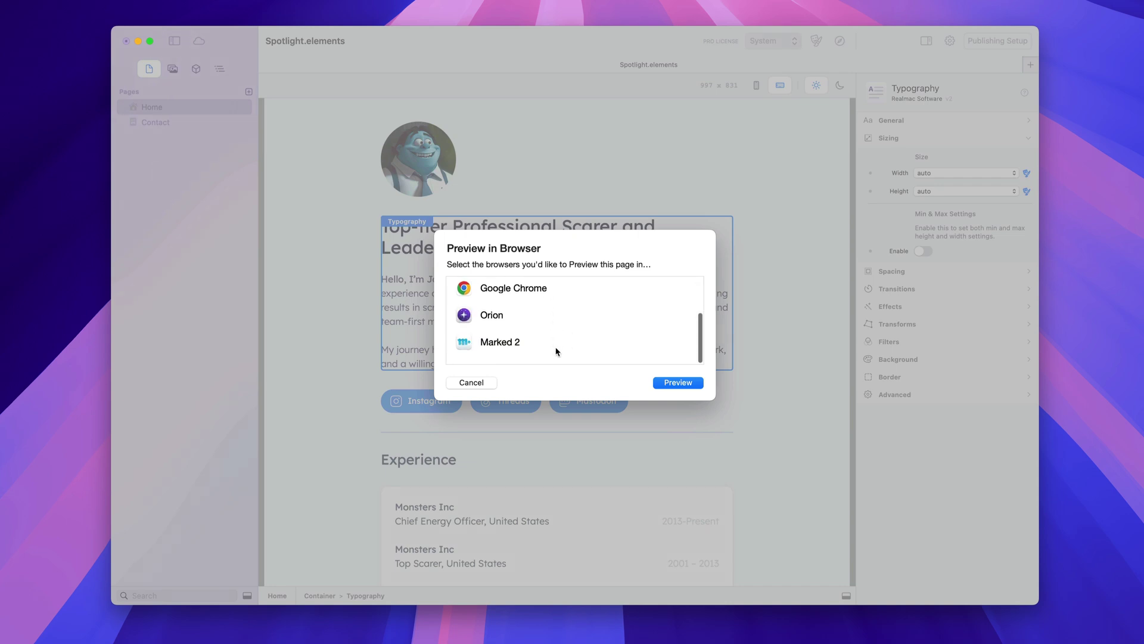
pyautogui.click(535, 320)
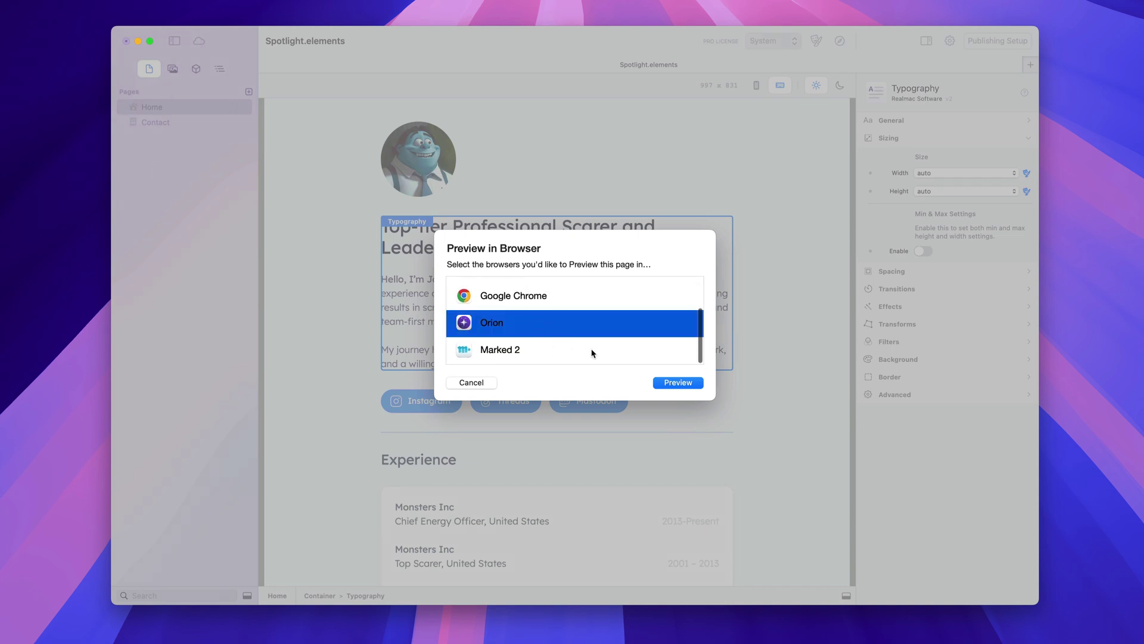
pyautogui.press('Up')
pyautogui.press('Return')
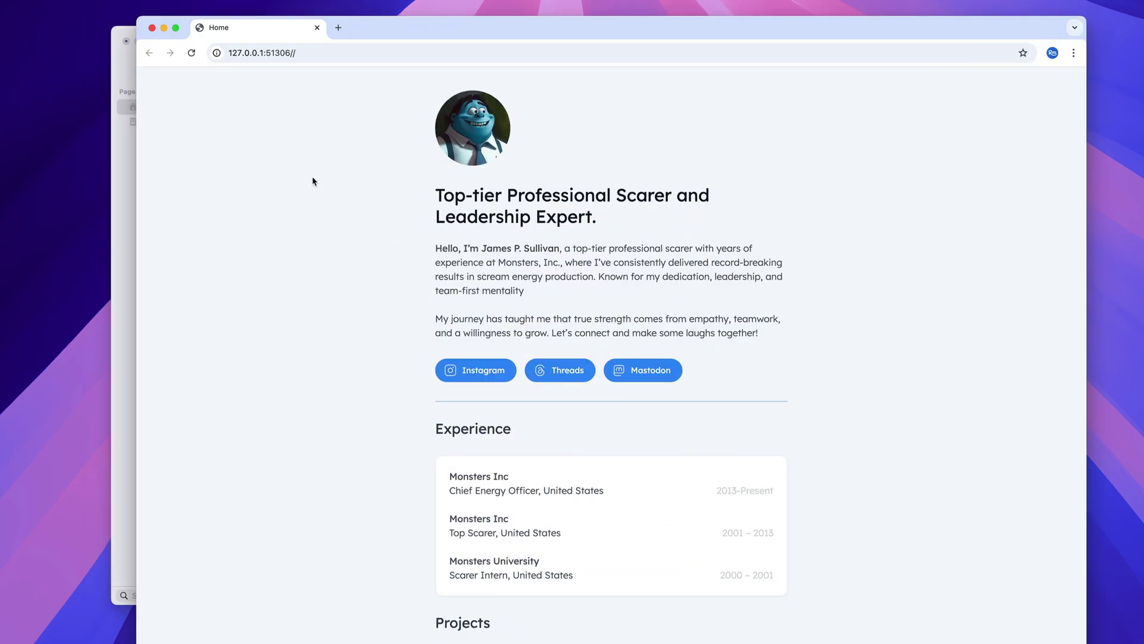
# Close the Chrome preview window to return to the Elements editor.
pyautogui.press('super+w')
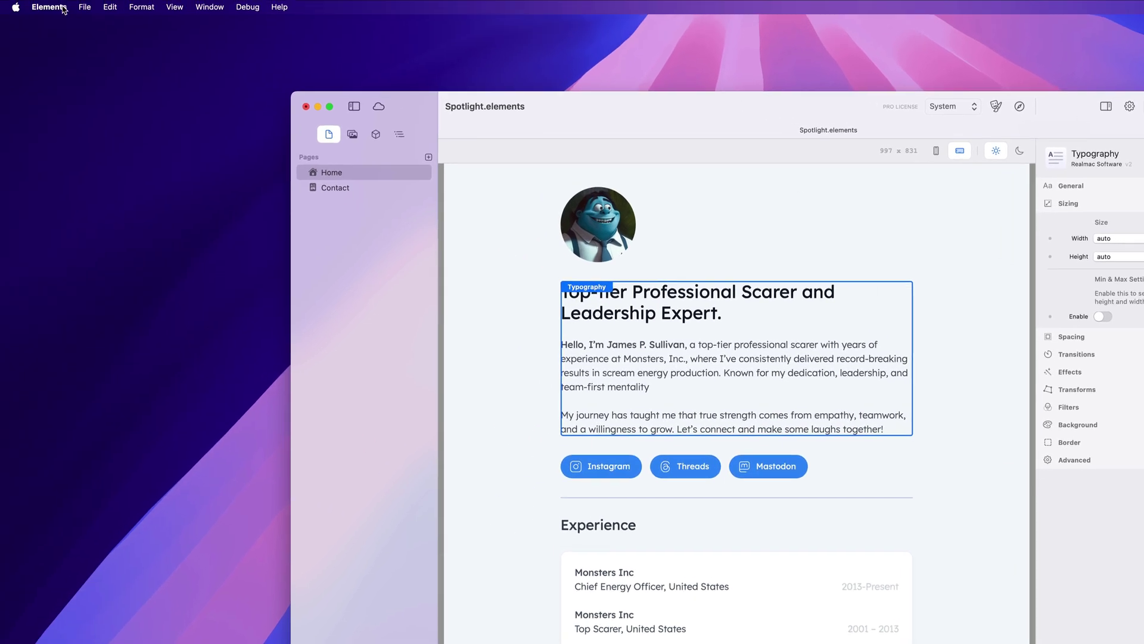
# Set Preview Using to Google Chrome in the Publishing preferences.
pyautogui.click(54, 7)
pyautogui.click(54, 57)
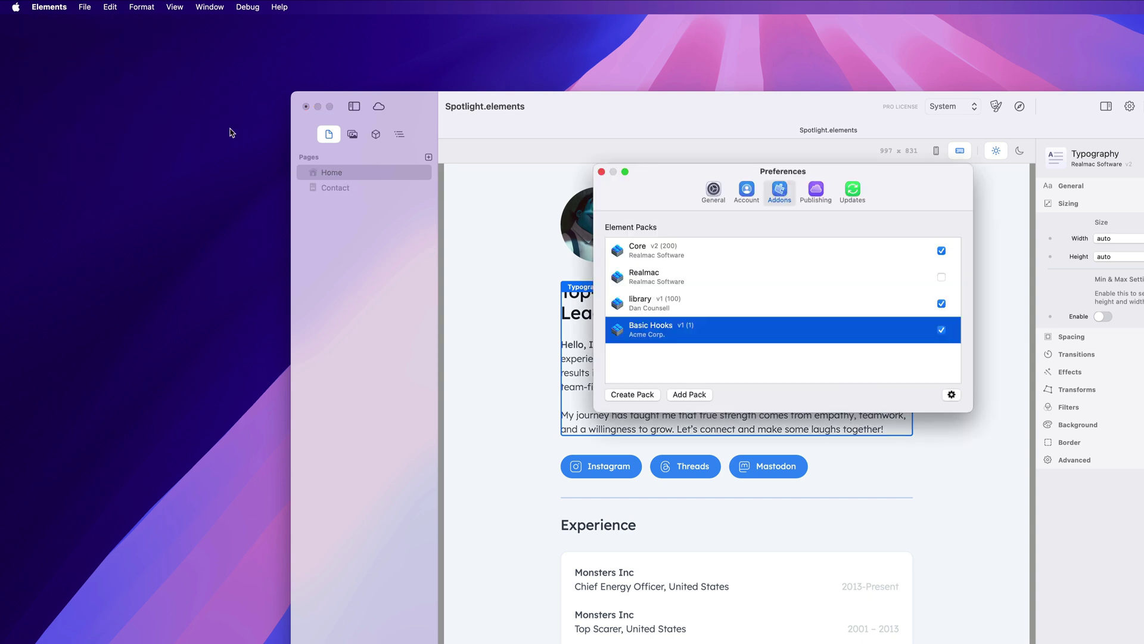
pyautogui.click(815, 189)
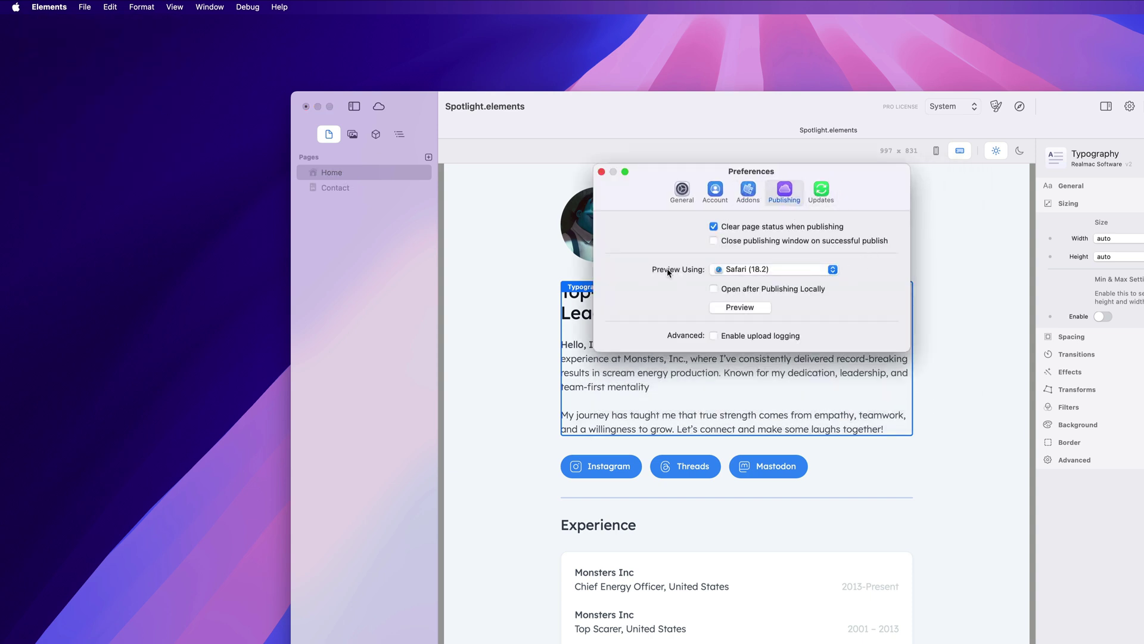
pyautogui.click(771, 269)
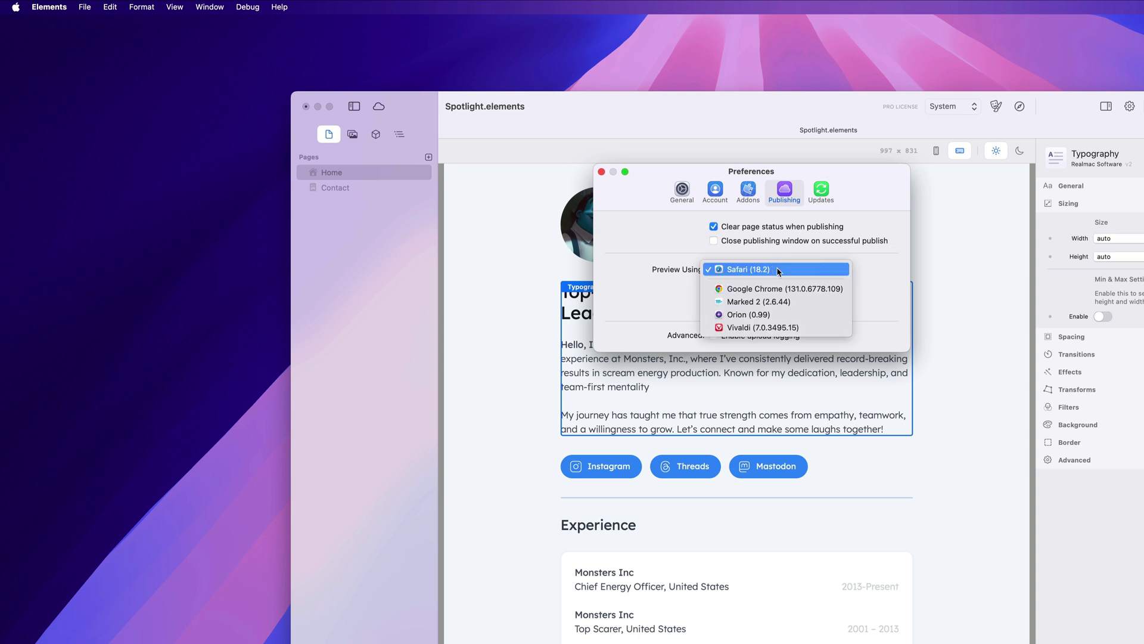
pyautogui.click(809, 290)
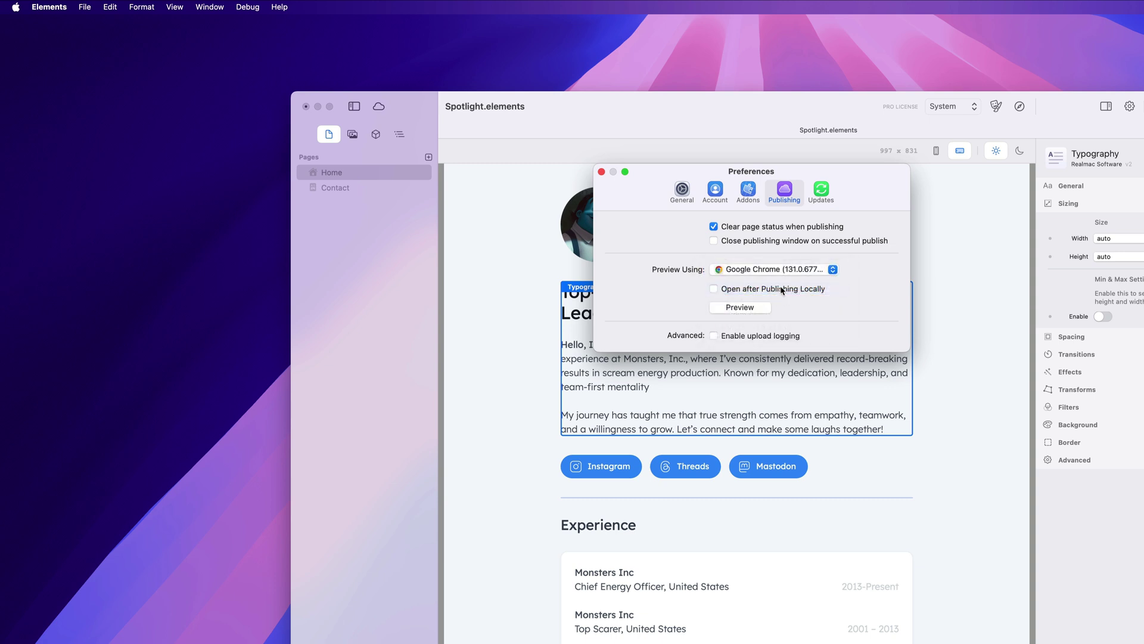
# Close Preferences and preview the Home page in the new default browser, Chrome.
pyautogui.click(601, 173)
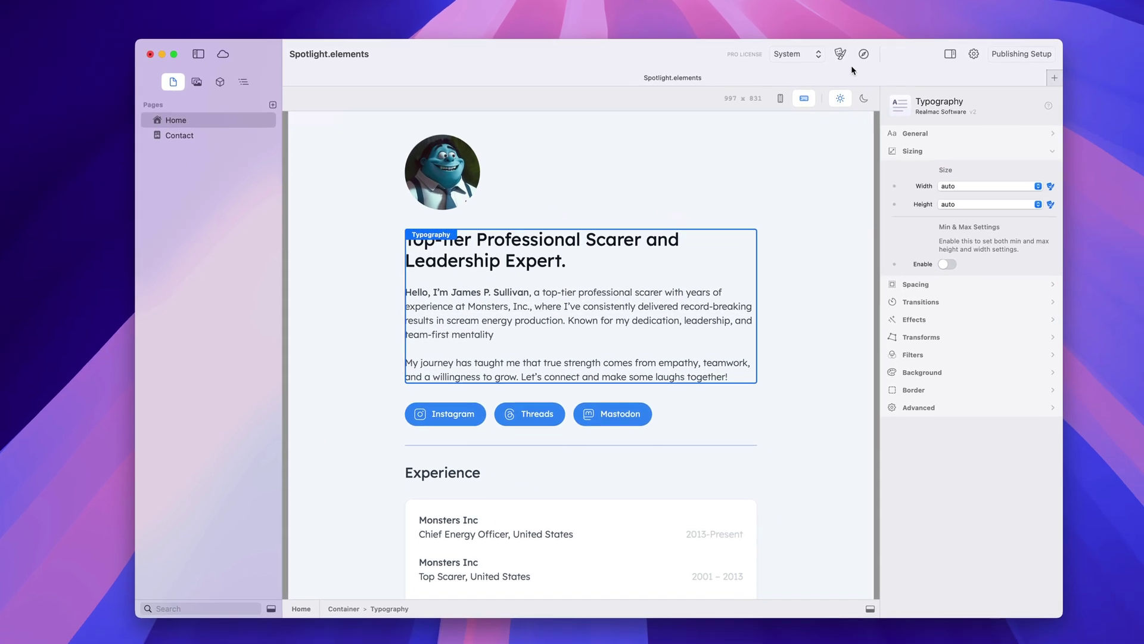
pyautogui.click(841, 48)
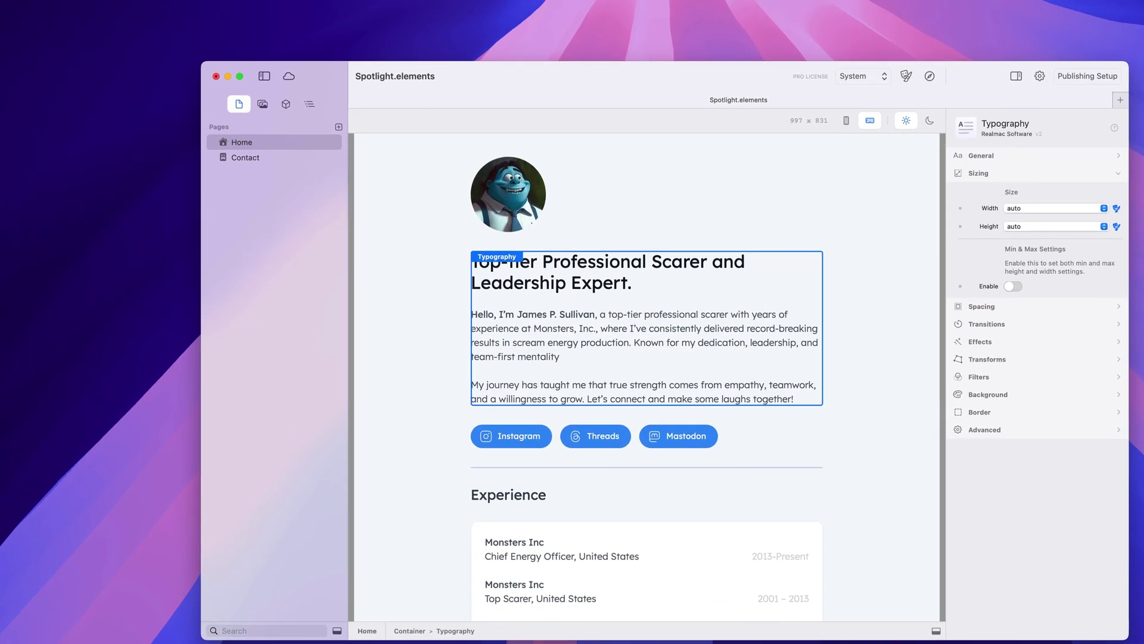
# Set Preview Using back to Safari in the Publishing preferences and close them.
pyautogui.click(78, 6)
pyautogui.click(53, 57)
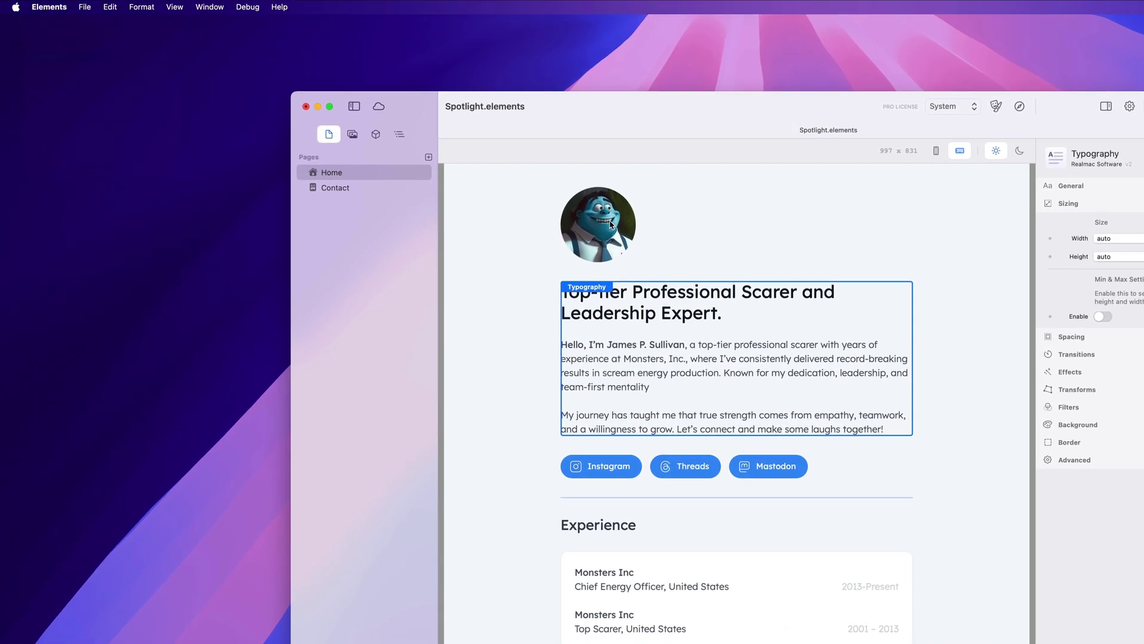
pyautogui.click(776, 273)
pyautogui.click(776, 251)
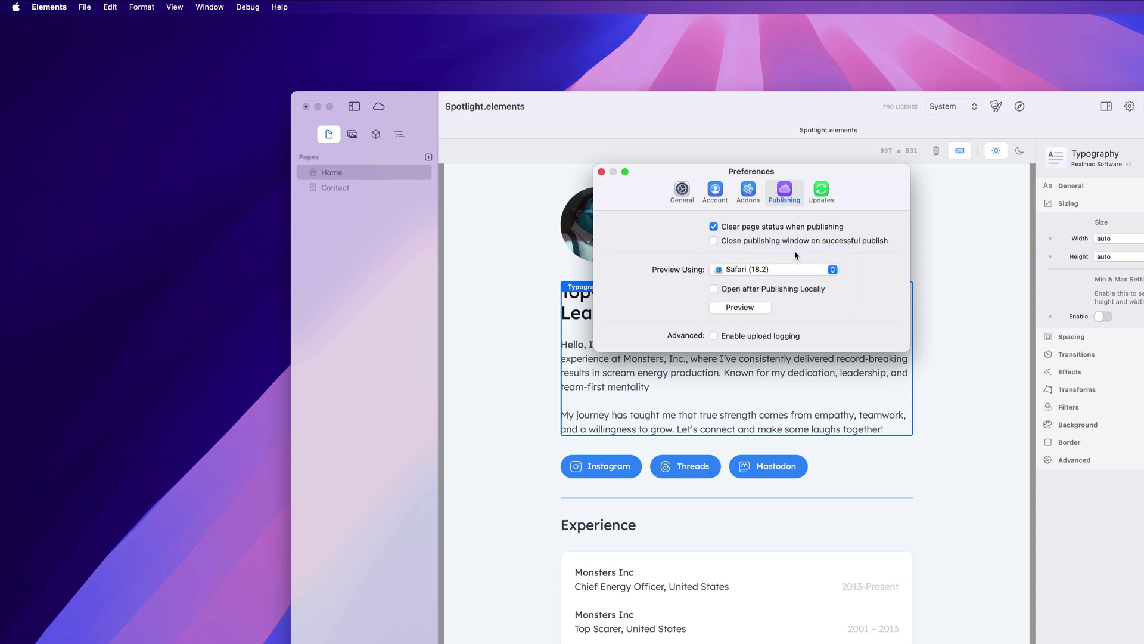
pyautogui.press('super+w')
# Preview the Home page in Safari and return to the Elements editor.
pyautogui.click(841, 45)
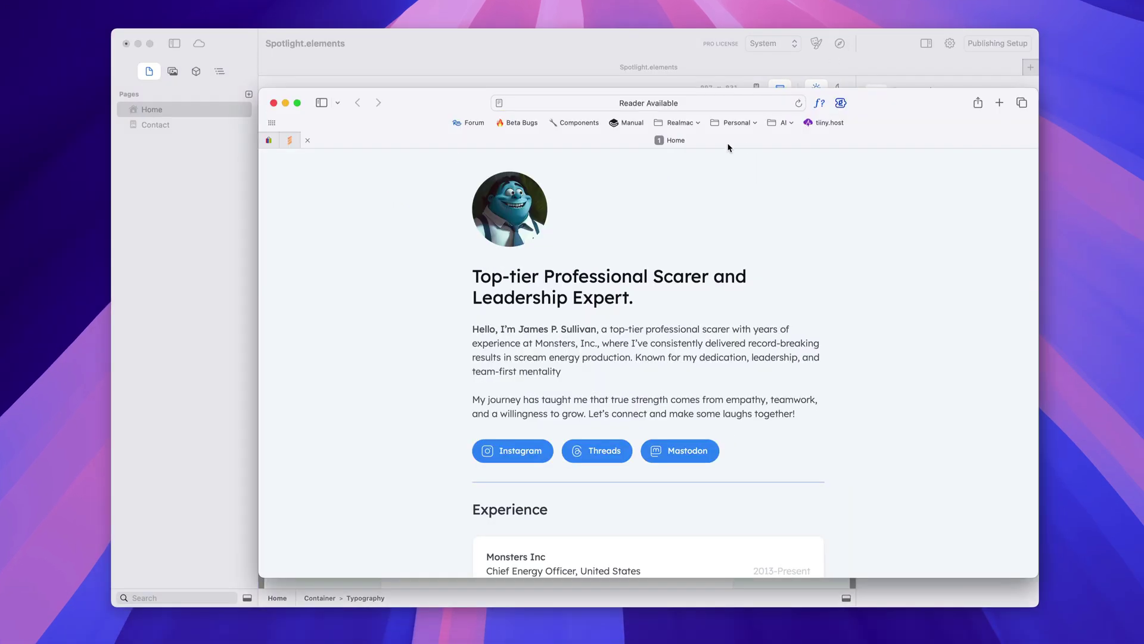
pyautogui.click(486, 63)
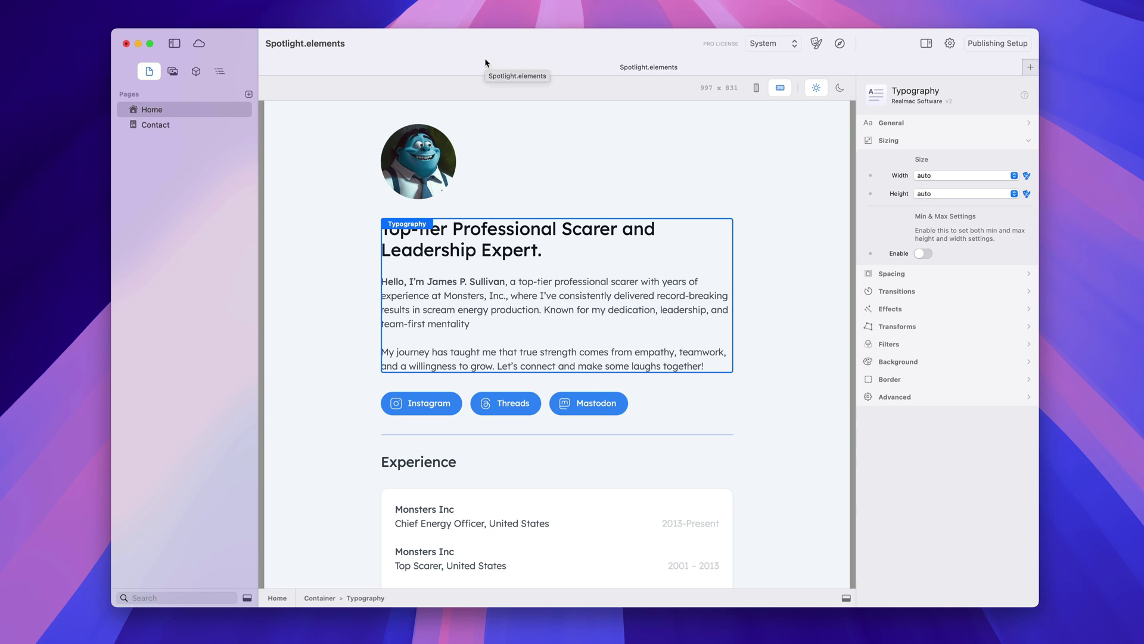
pyautogui.press('super+shift+p')
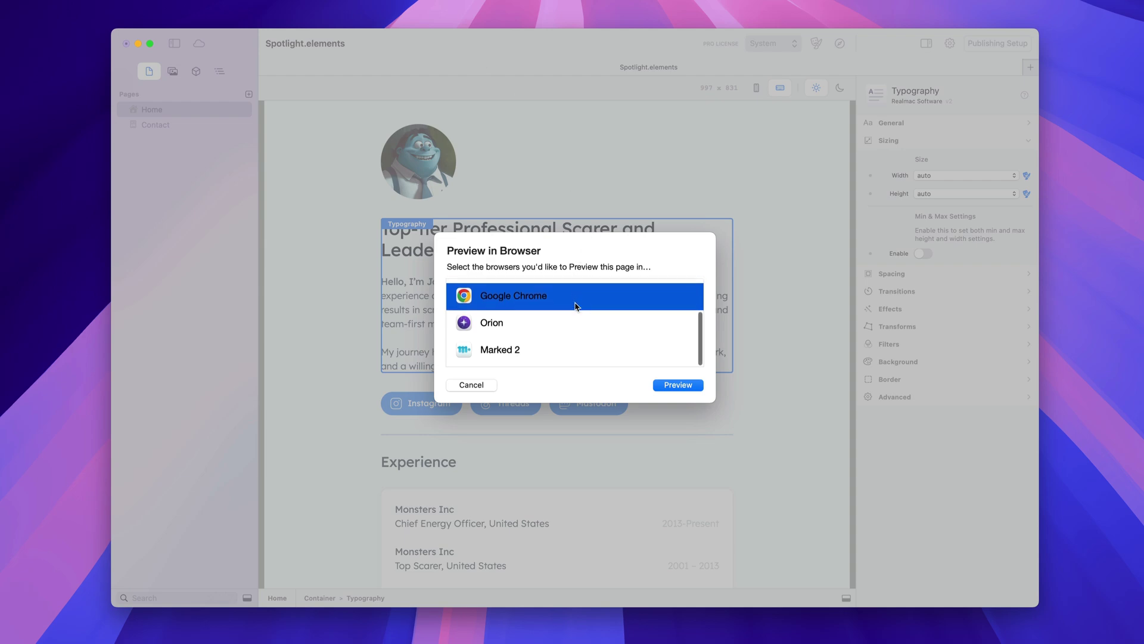
pyautogui.scroll(2, 575, 305)
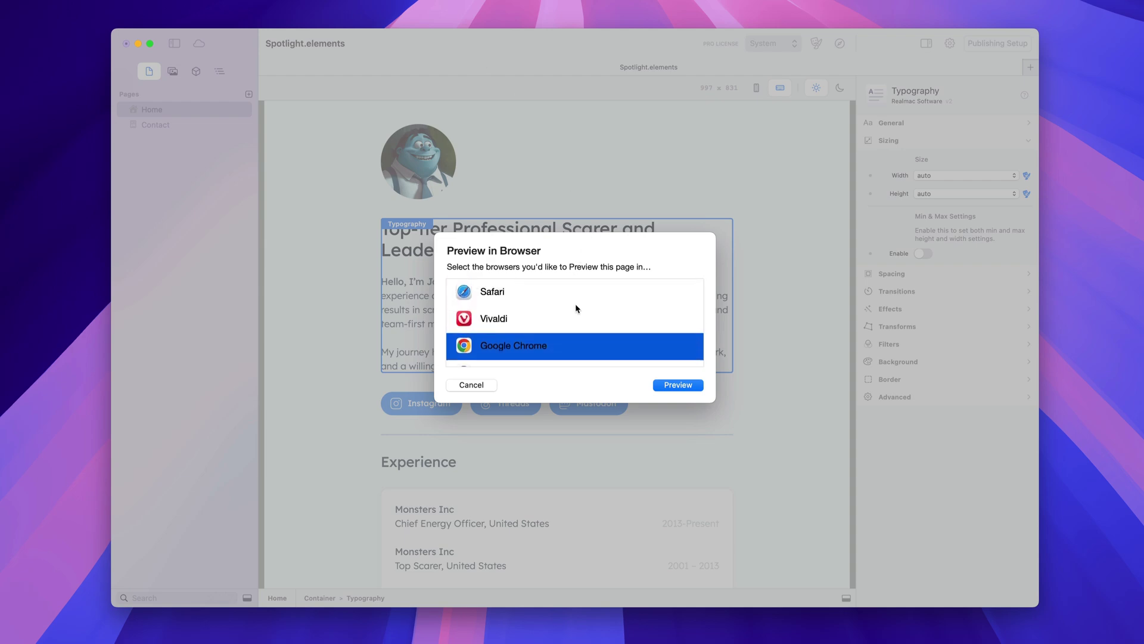
pyautogui.click(465, 385)
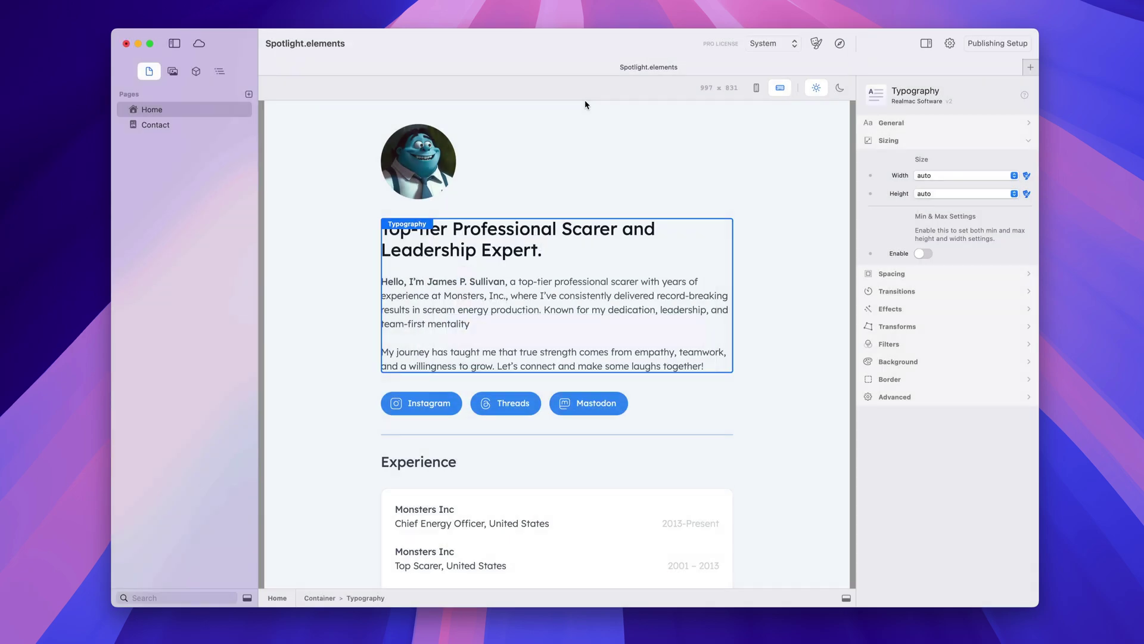